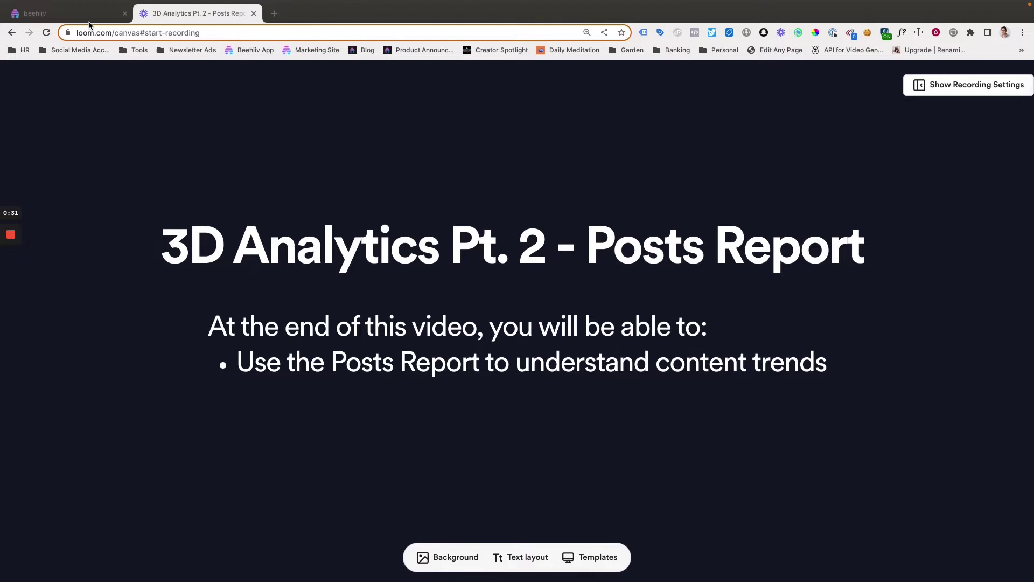
Open beehiiv's Posts Report from the Analyze menu
click(64, 13)
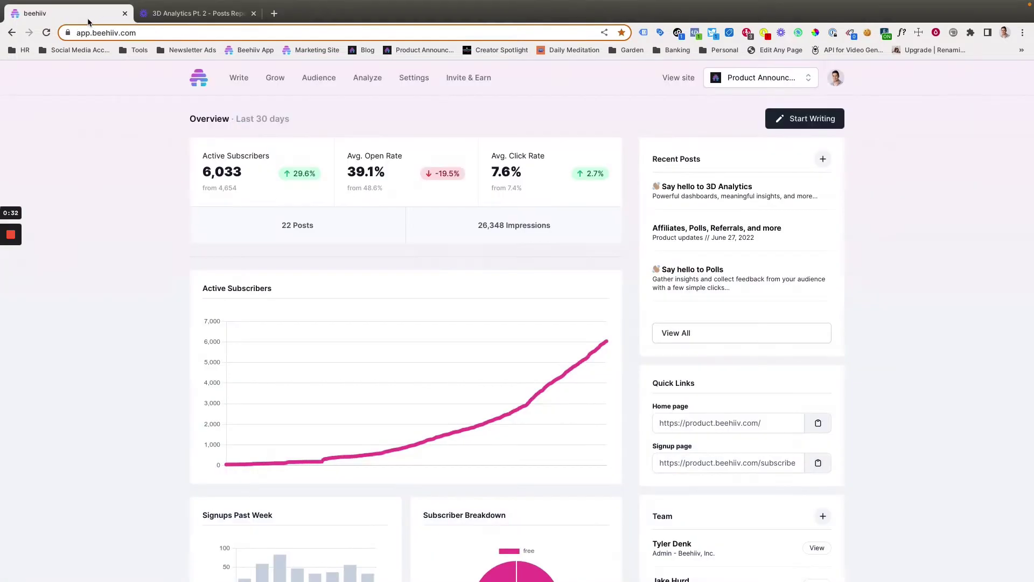
click(369, 80)
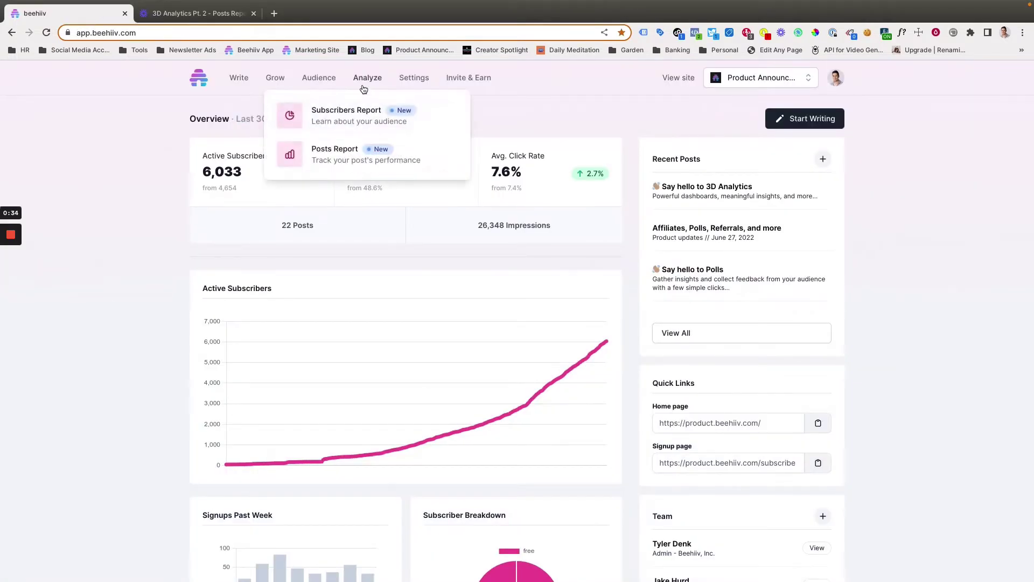
click(330, 155)
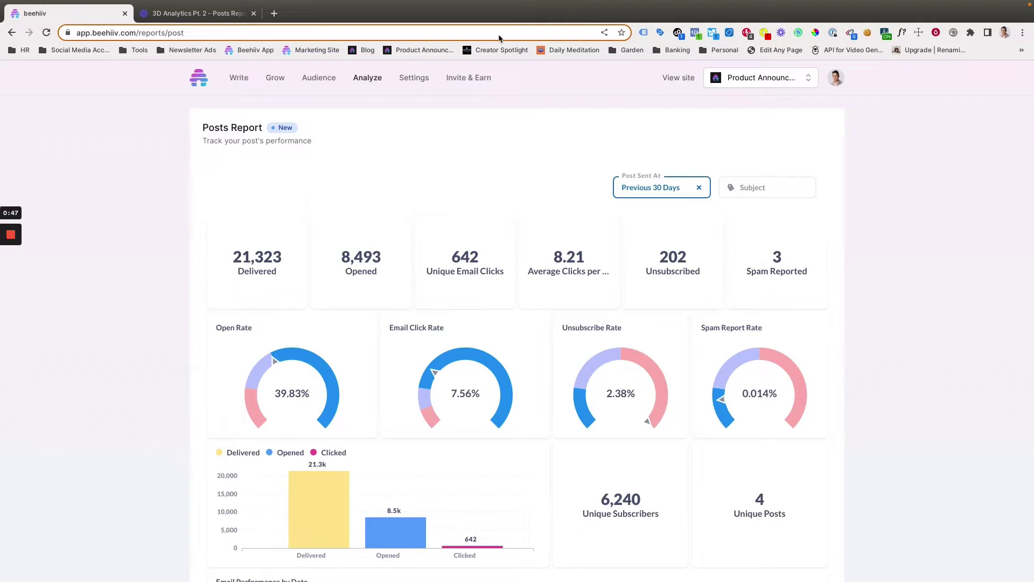
Change the Post Sent At filter from Previous to Before 07/06/2022 and apply it
click(665, 189)
click(671, 218)
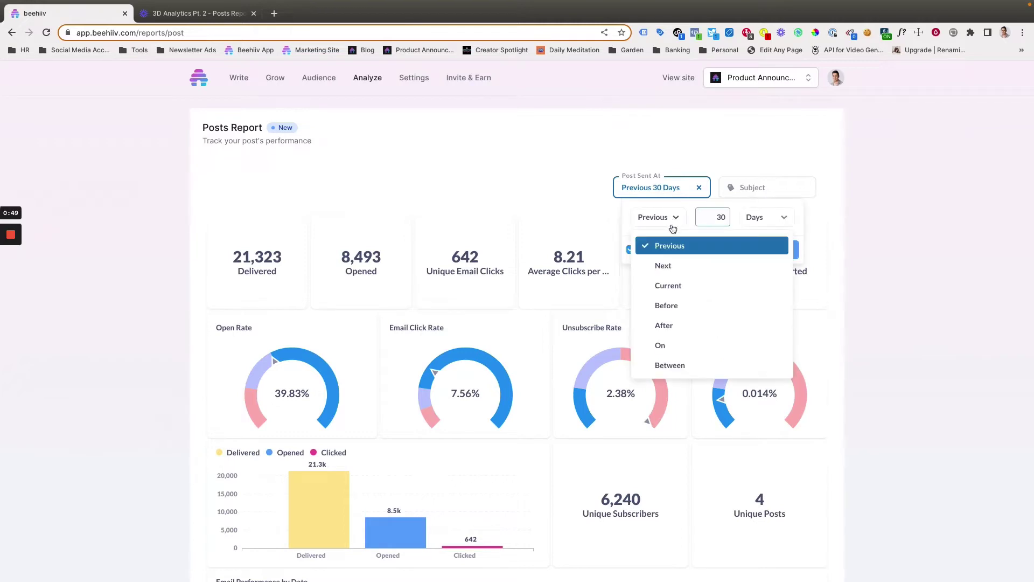
click(668, 304)
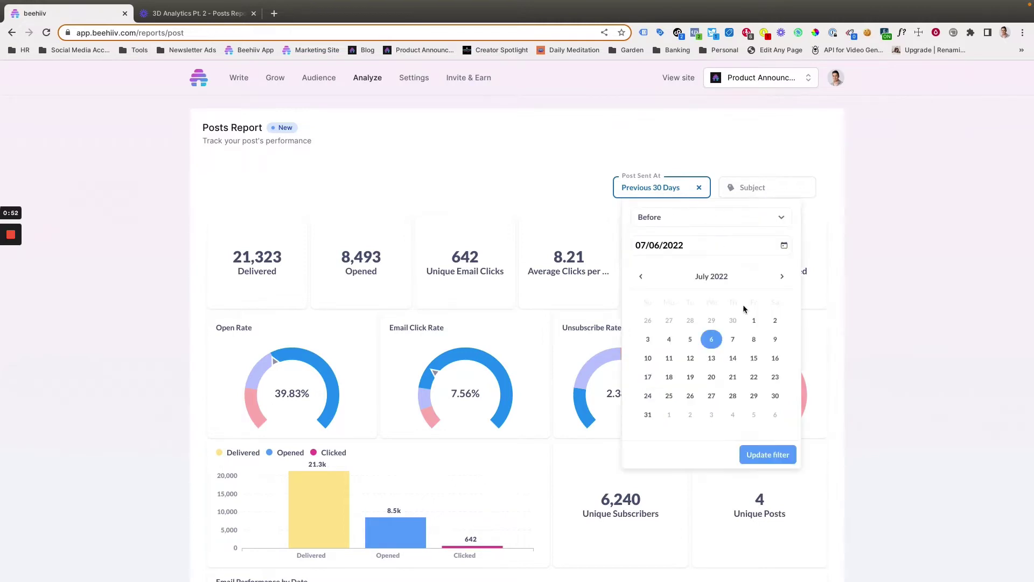
click(758, 455)
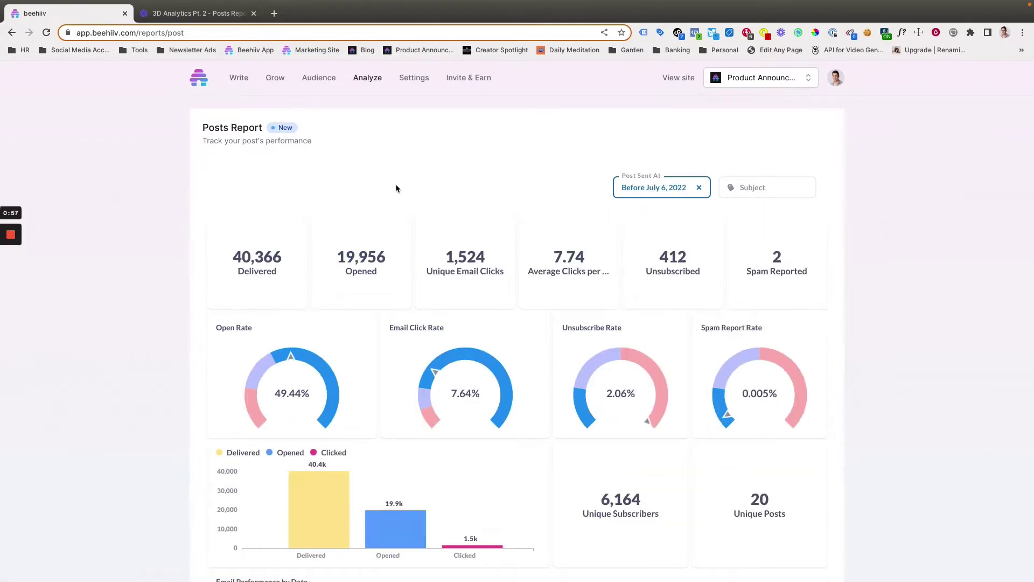
click(747, 187)
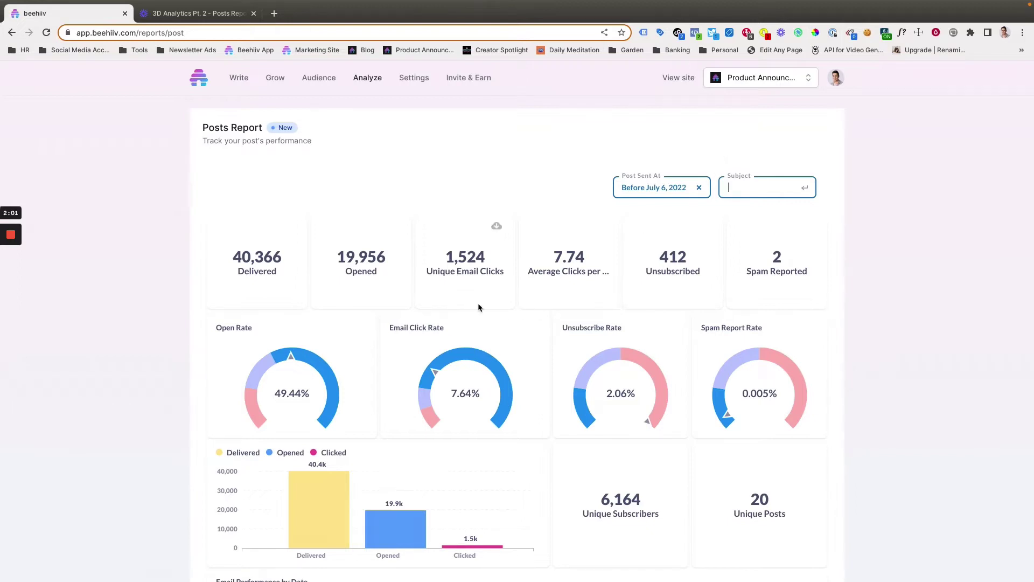
Read the Email Performance by Date chart's Open Rate, Click Rate and Delivered data points
scroll(438, 340, down, 3)
scroll(440, 343, down, 2)
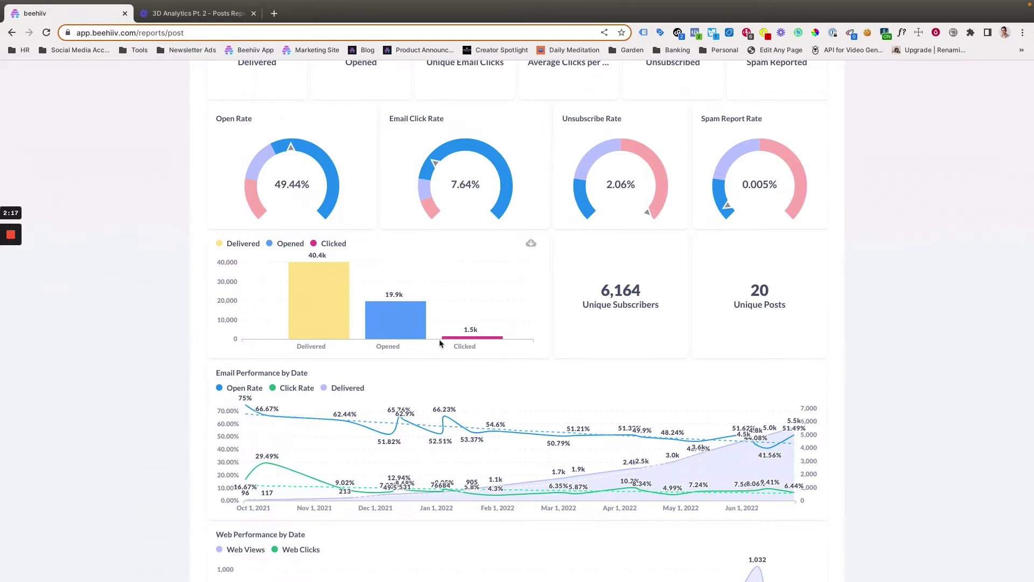
scroll(437, 345, down, 3)
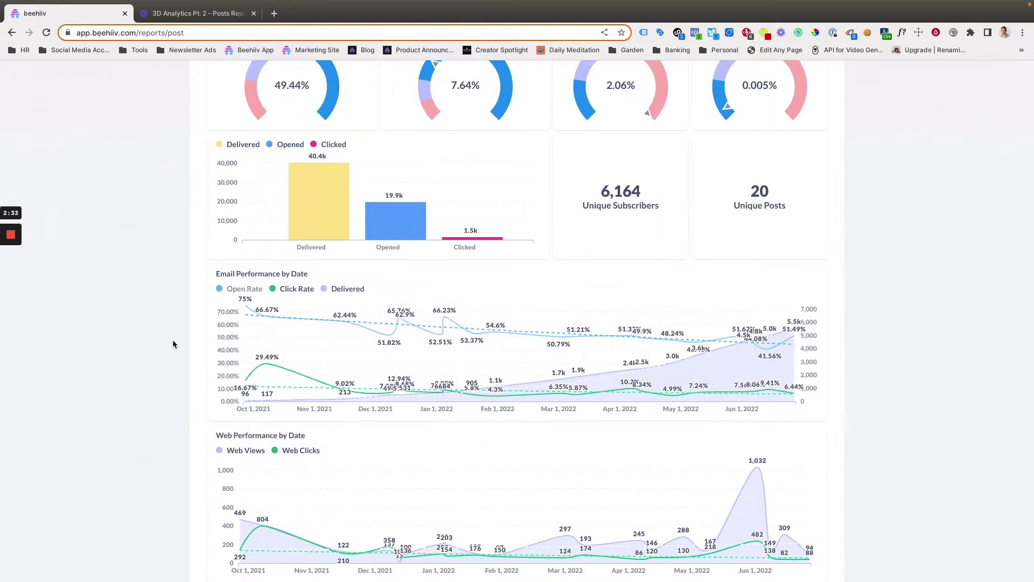
mouse_move(262, 311)
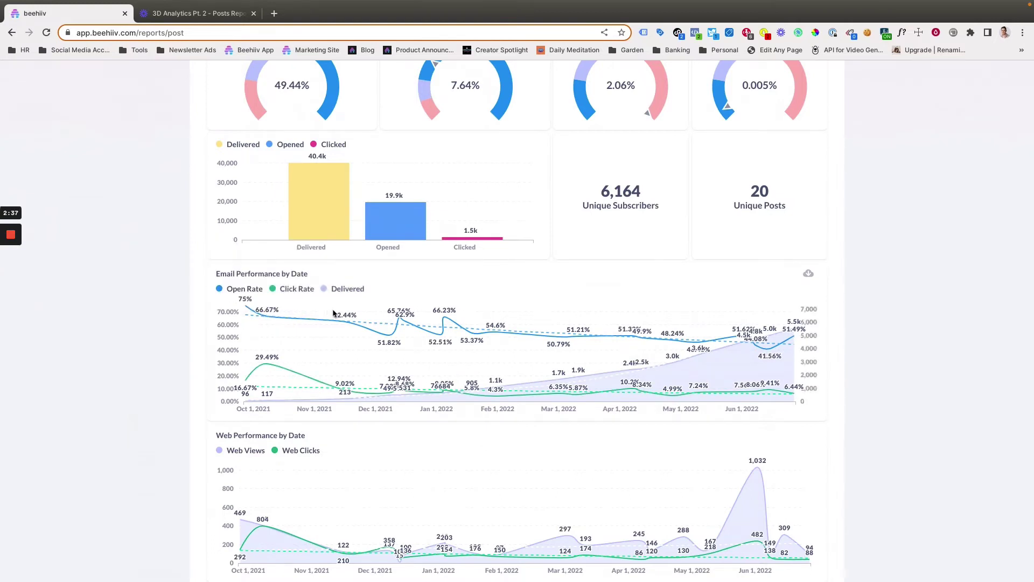
mouse_move(349, 320)
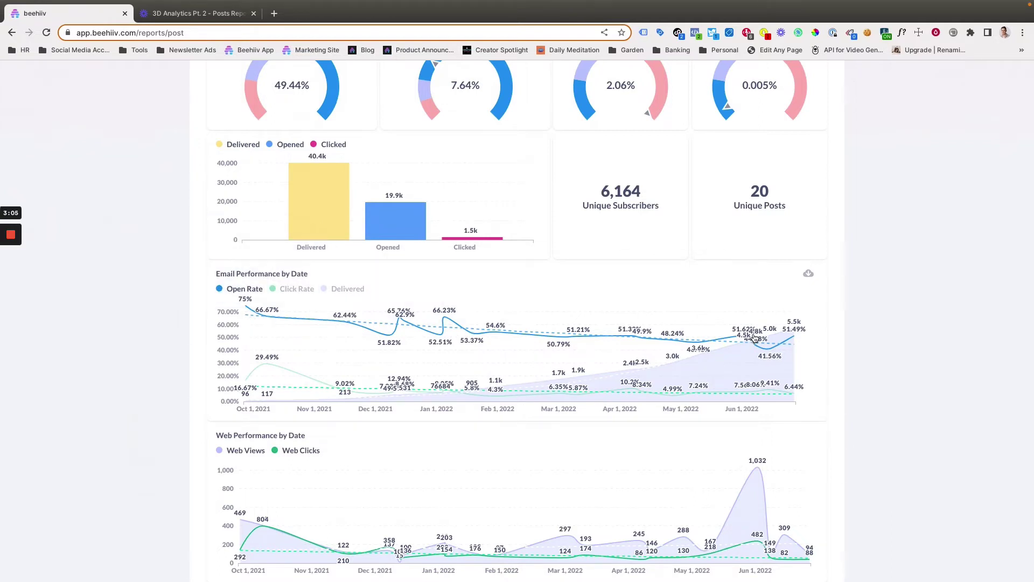
mouse_move(791, 345)
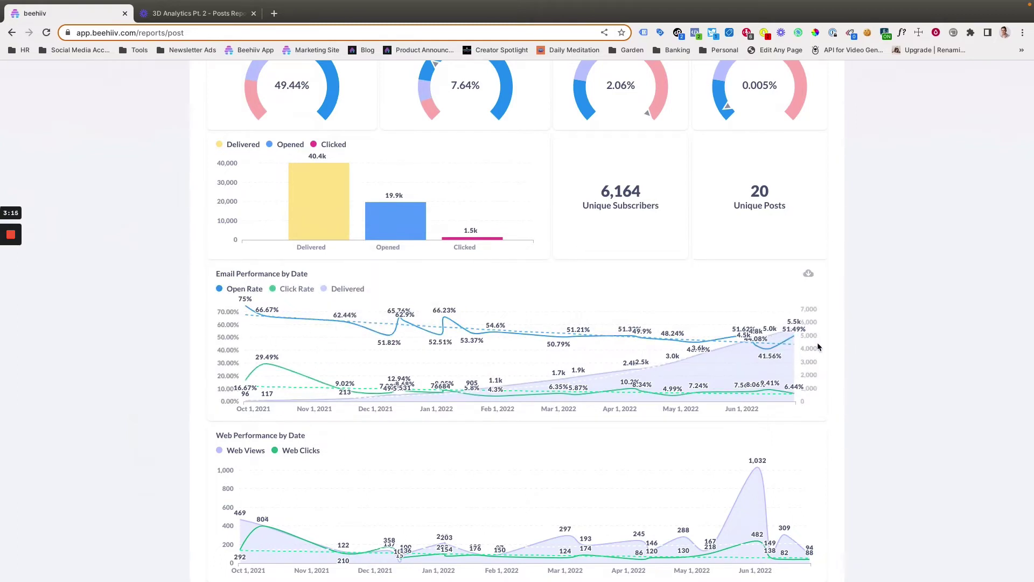
scroll(758, 478, down, 2)
Scroll past Web Performance by Date to the Top Emails / Posts table, led by 'Time to get paid'
scroll(237, 389, down, 1)
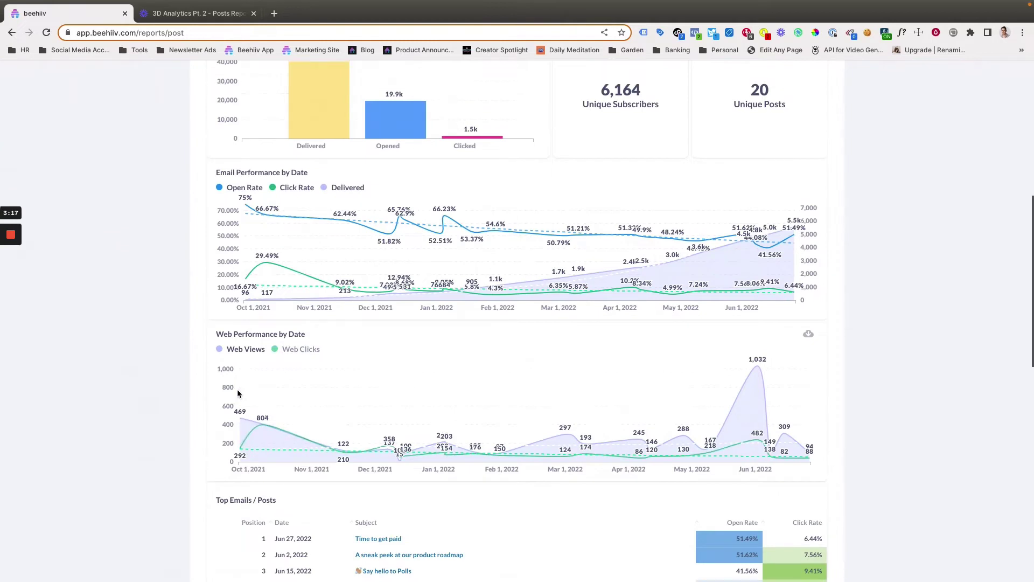
scroll(239, 394, down, 1)
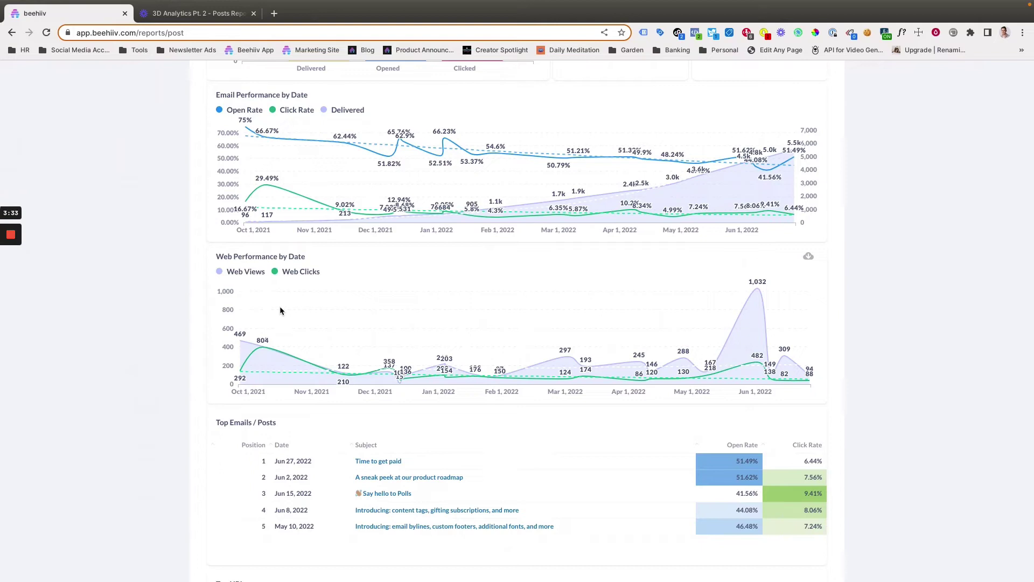
scroll(273, 320, down, 4)
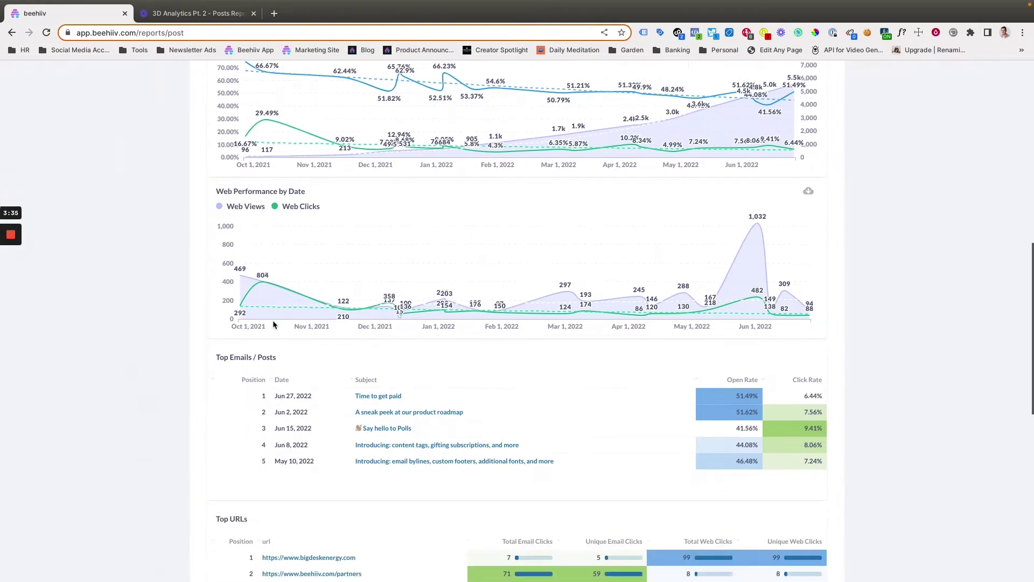
Sort the Top Emails / Posts table by Date, newest first
scroll(230, 318, down, 1)
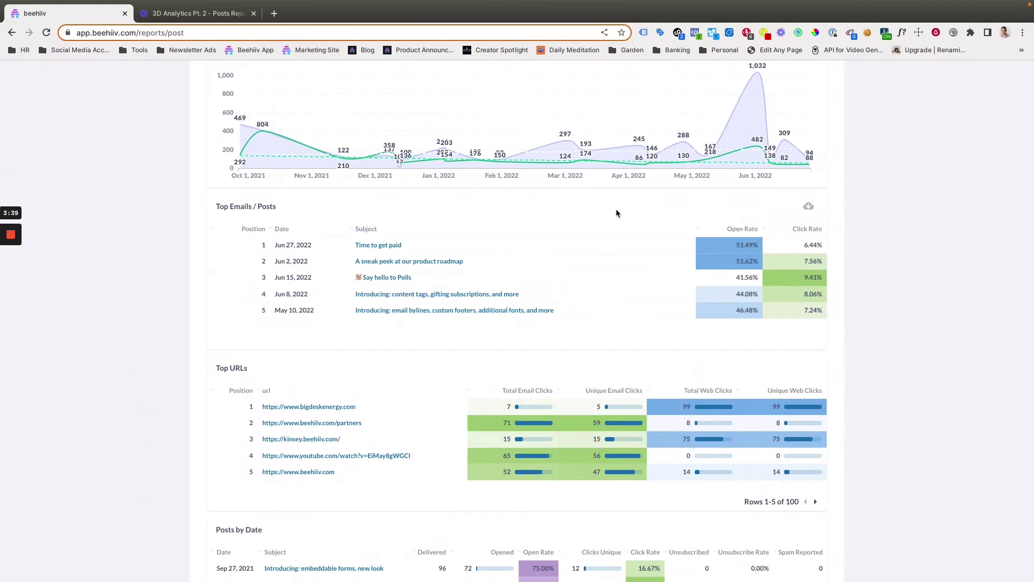
click(280, 229)
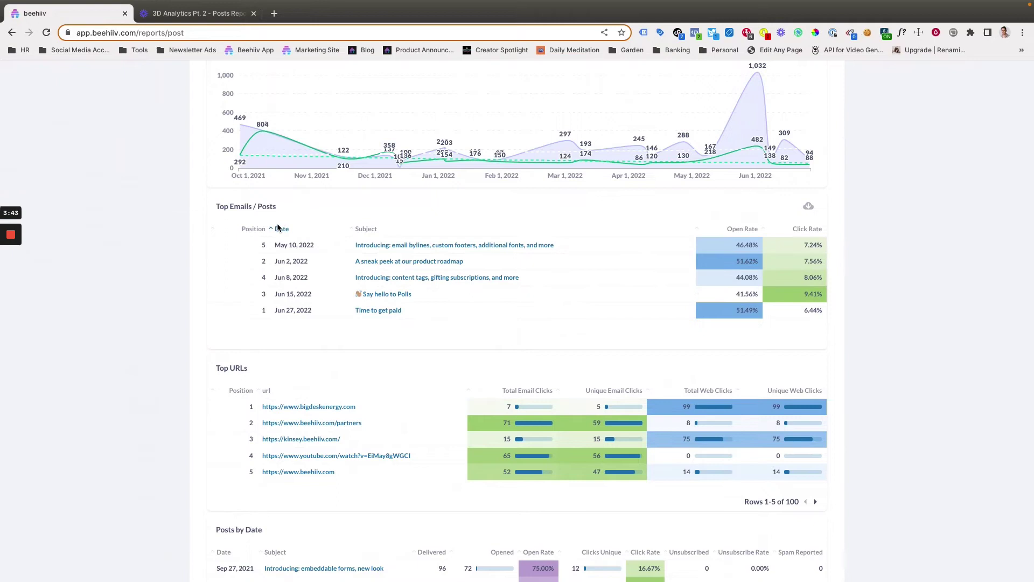
click(276, 228)
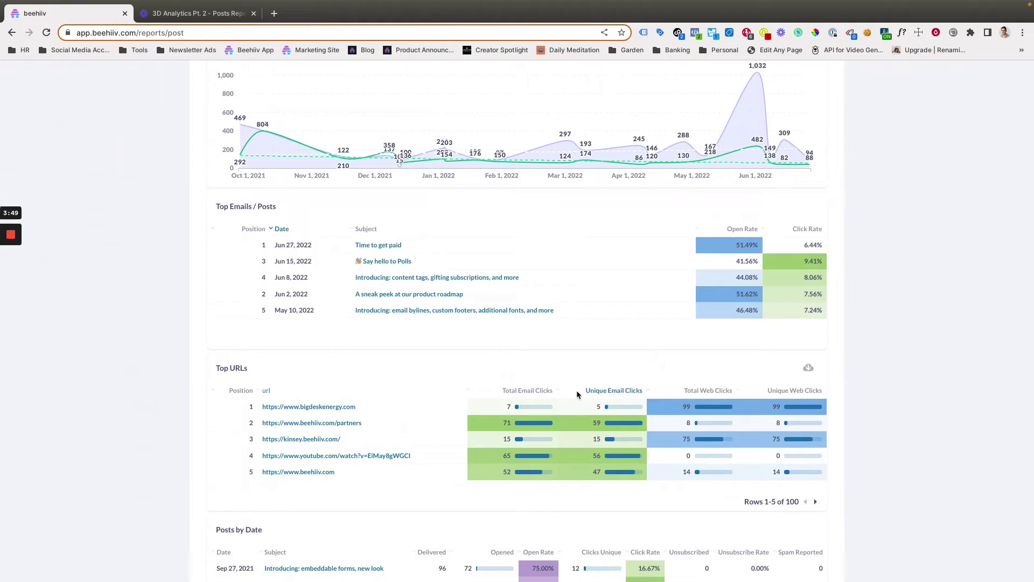
Sort the Top URLs table by Total Email Clicks, then by most Total Web Clicks
click(525, 388)
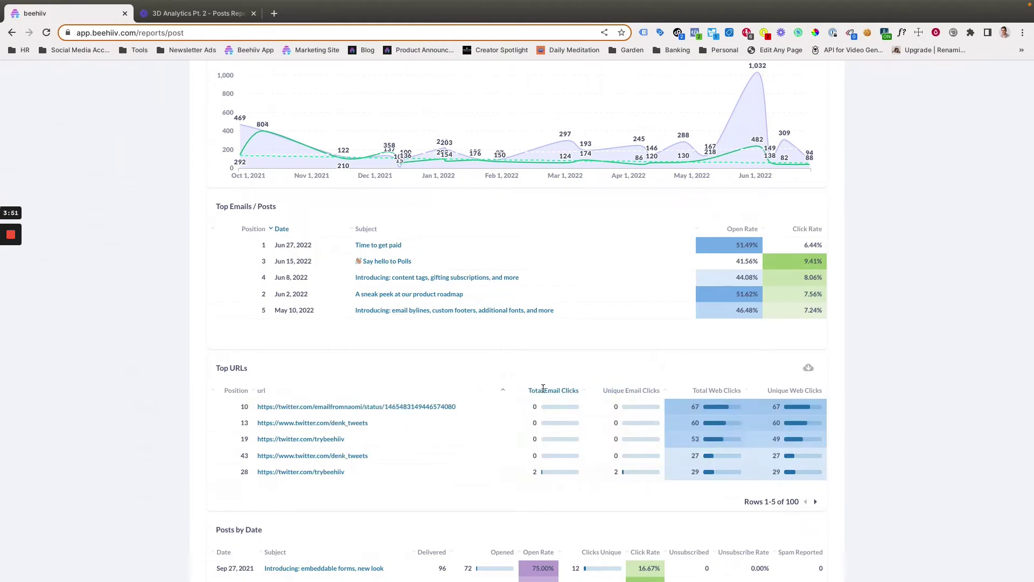
click(560, 390)
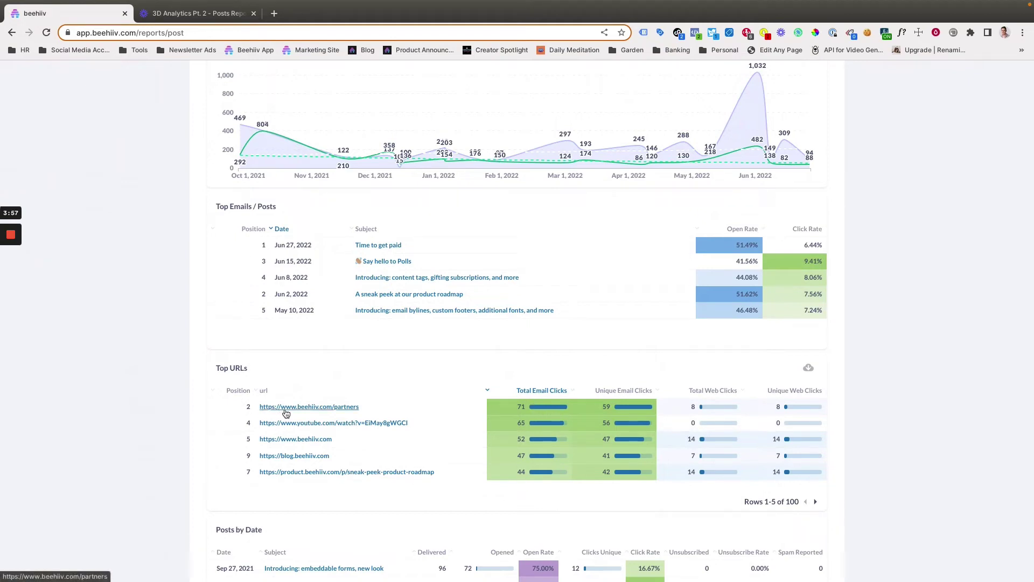
click(723, 390)
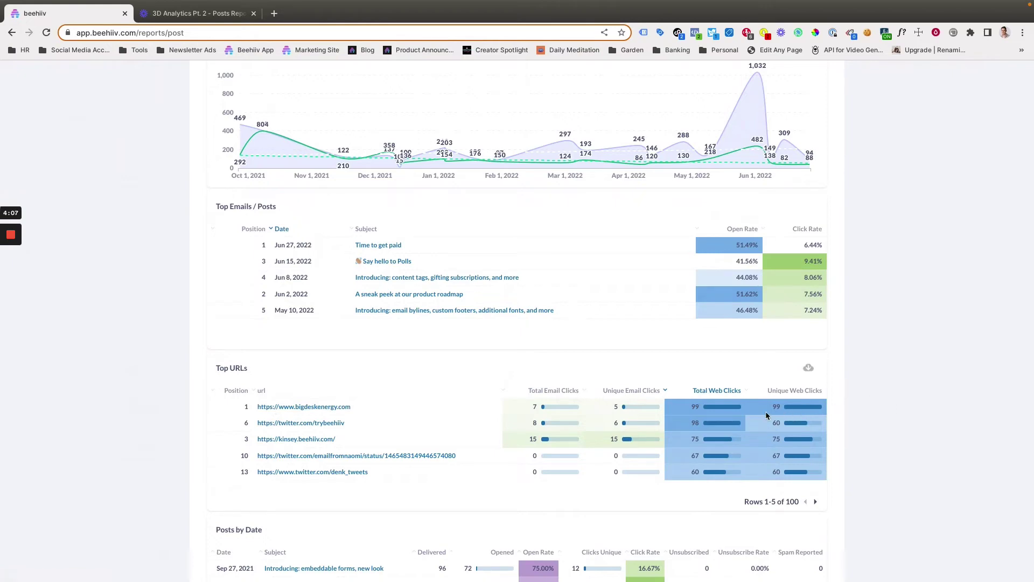
Try Opened and Open Rate sorts on Posts by Date, then return to newest-first date order
scroll(406, 379, down, 2)
scroll(406, 383, down, 4)
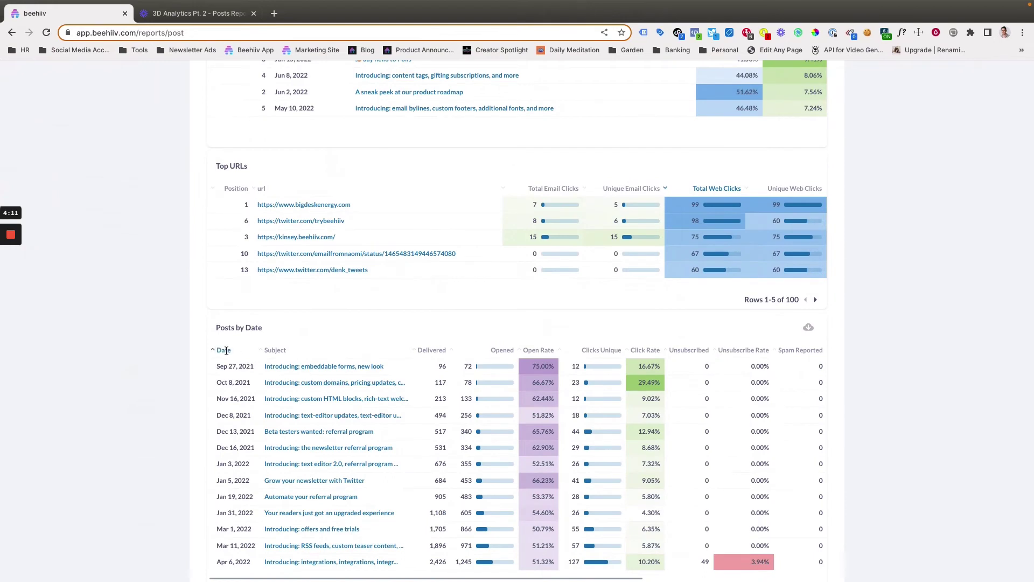
click(226, 350)
scroll(259, 326, down, 3)
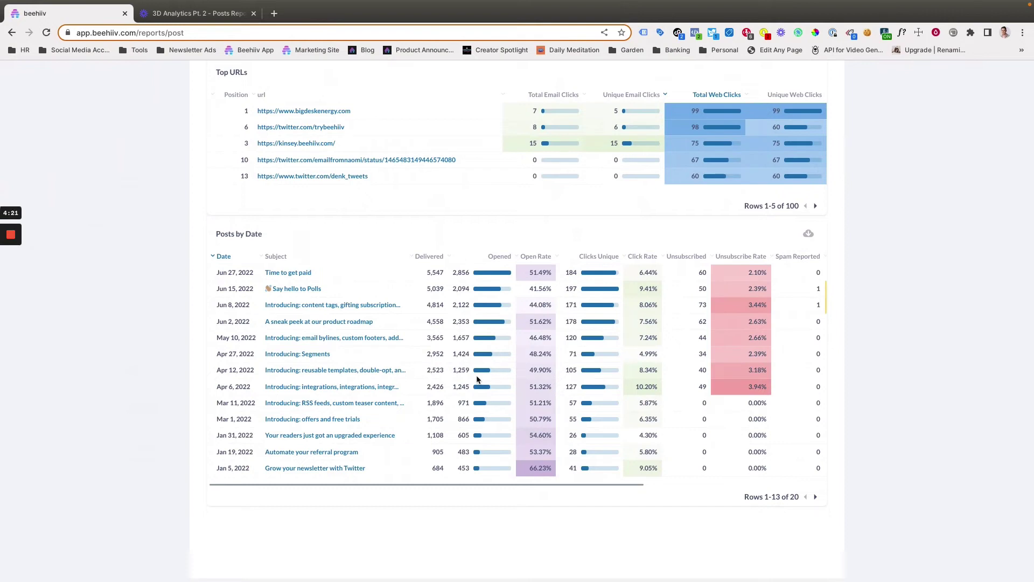
scroll(477, 379, down, 2)
scroll(250, 286, up, 3)
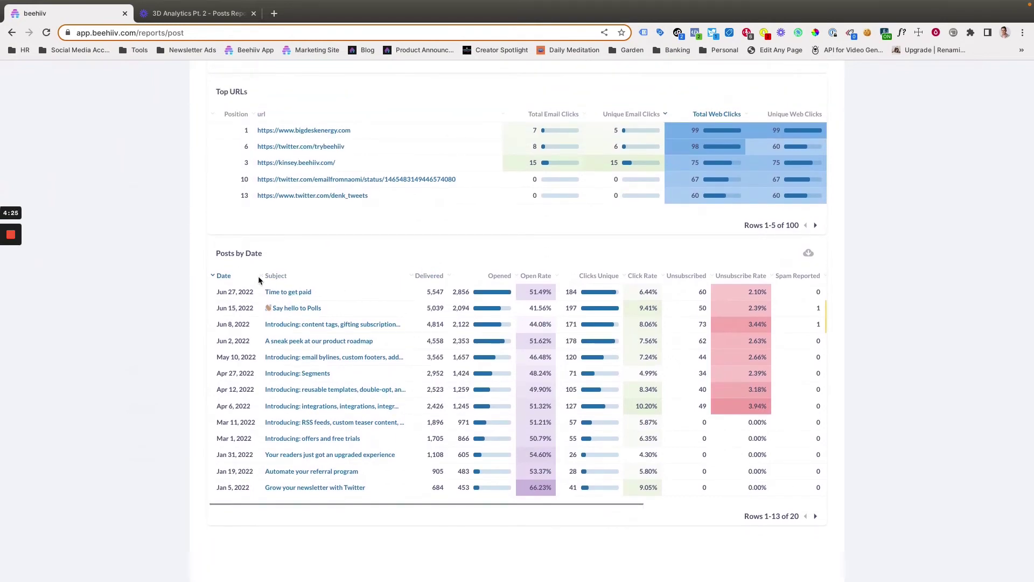
click(490, 276)
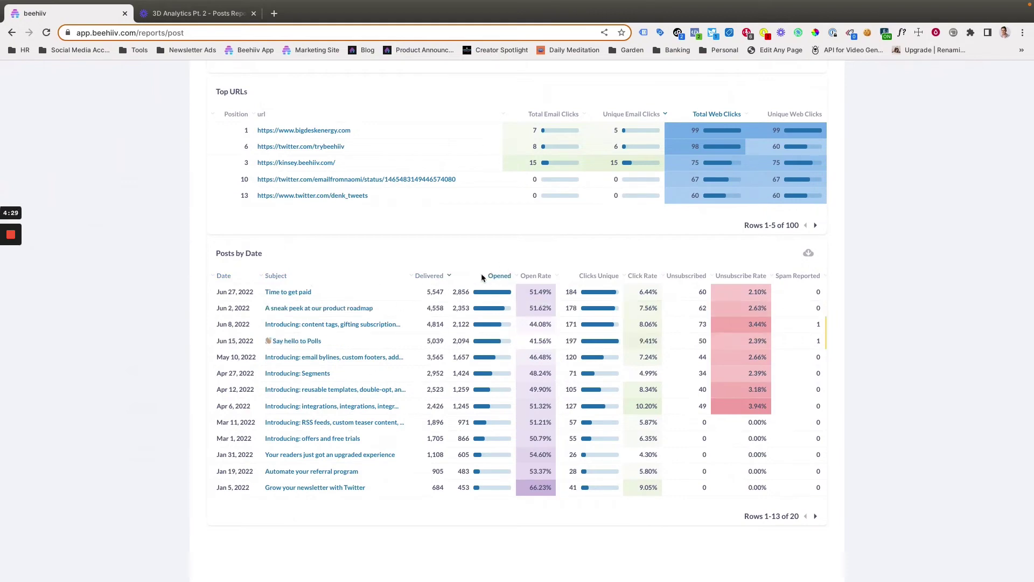
click(537, 277)
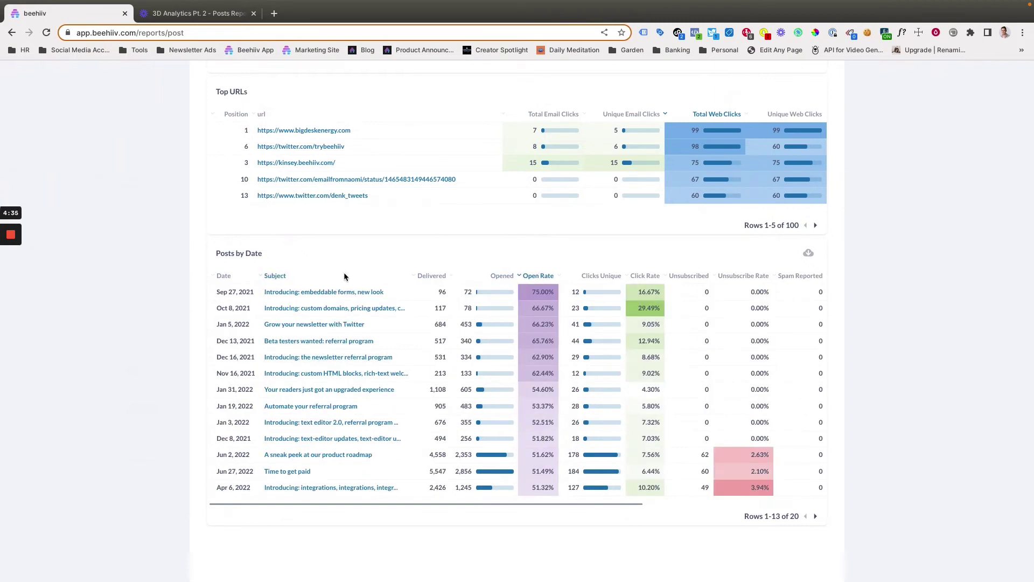
click(230, 280)
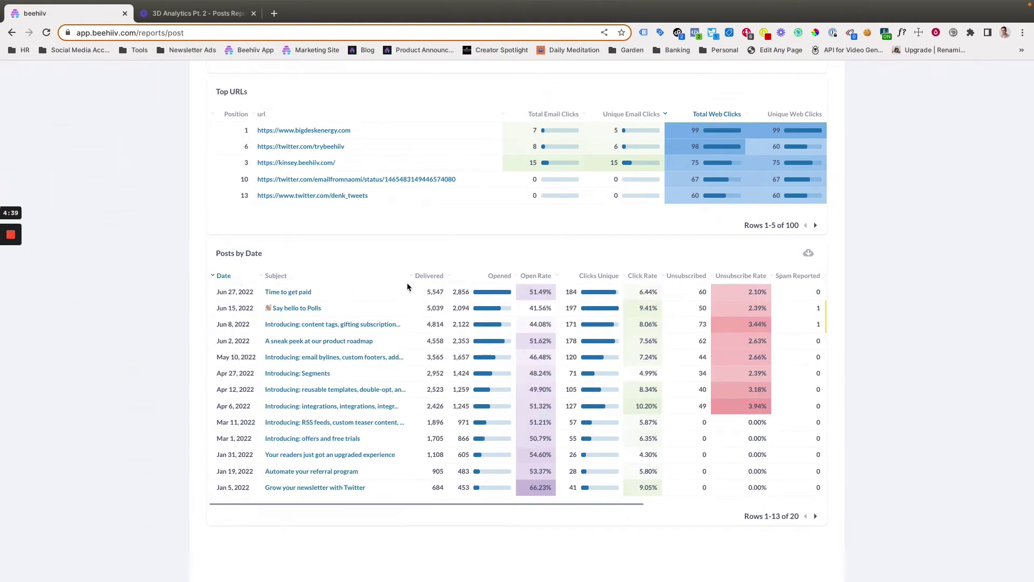
Filter the report to the 'Time to get paid' post from the Top Emails / Posts table
scroll(407, 284, up, 1)
scroll(408, 289, up, 5)
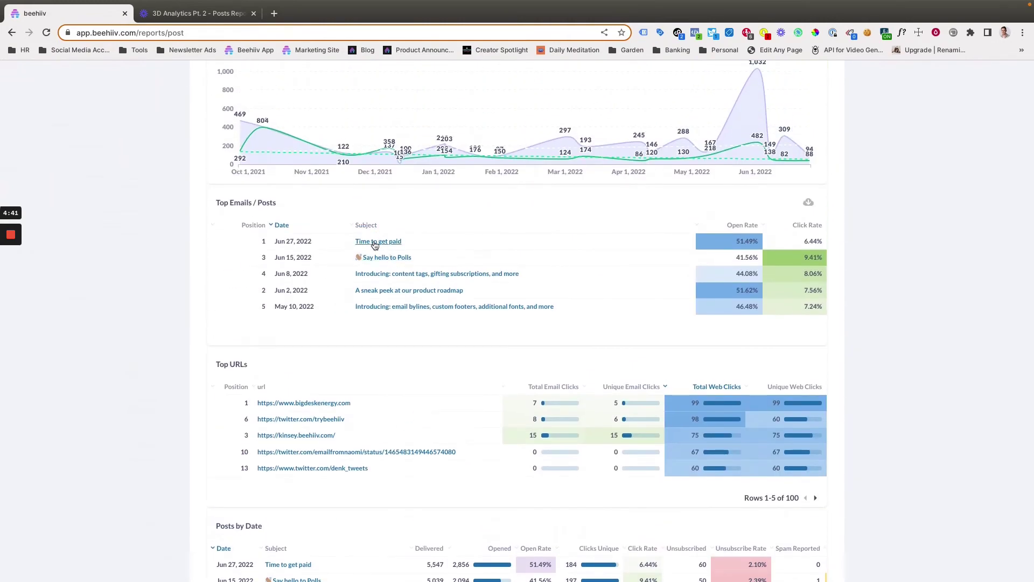
click(375, 242)
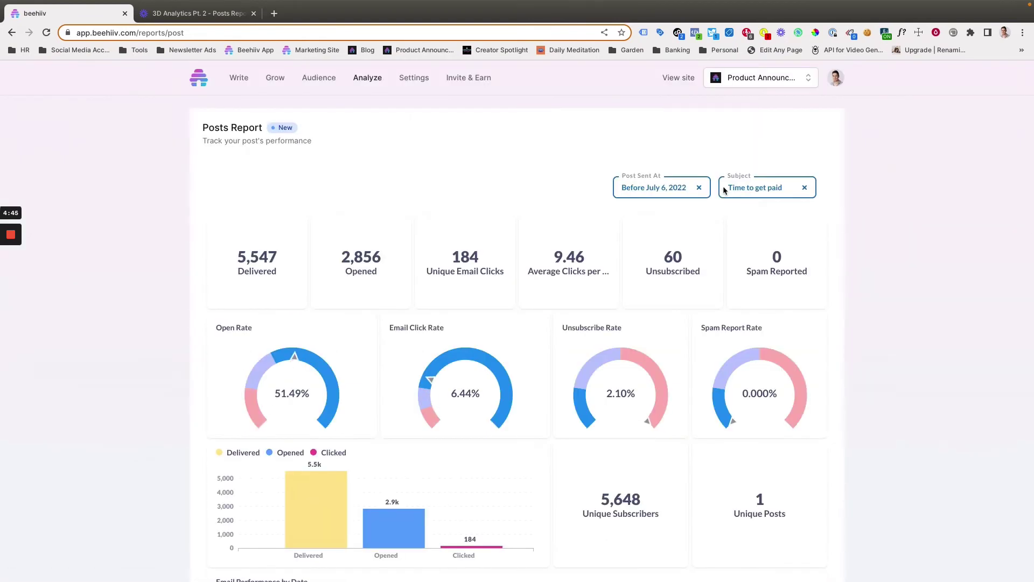
drag(729, 187, 811, 188)
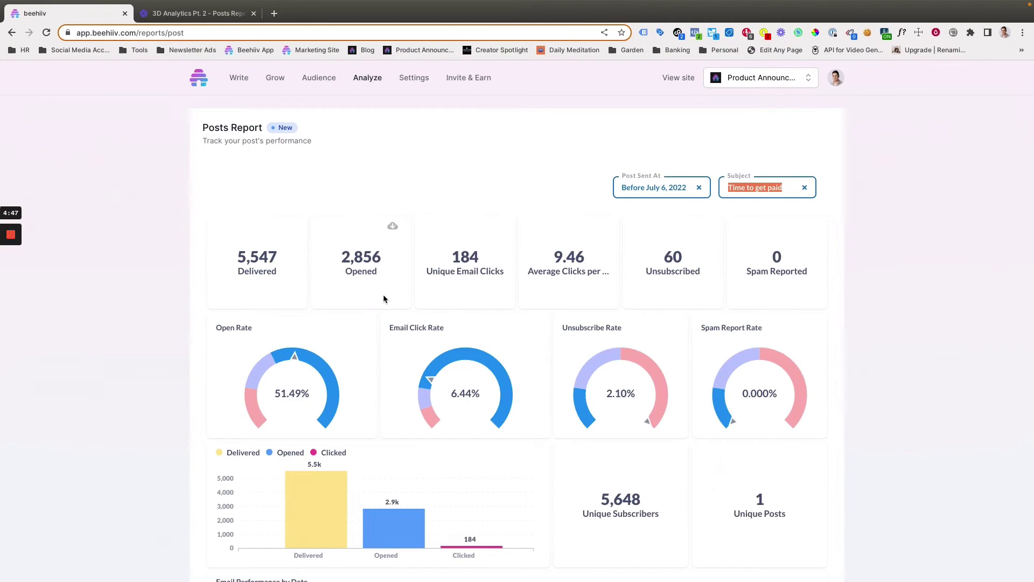
Review the single-post report: 5,547 delivered and 51.49% open rate
scroll(388, 224, down, 1)
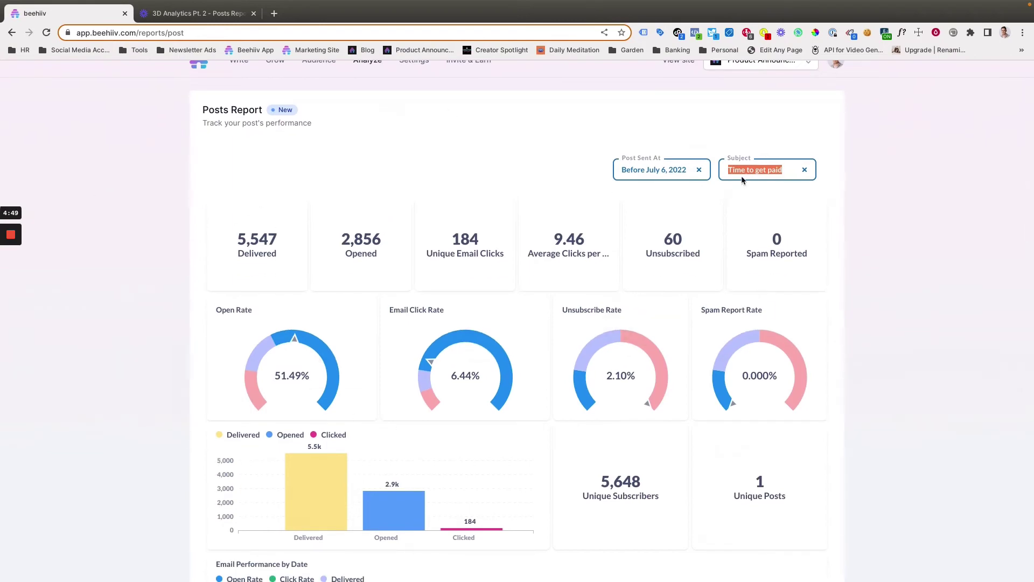
scroll(386, 437, down, 10)
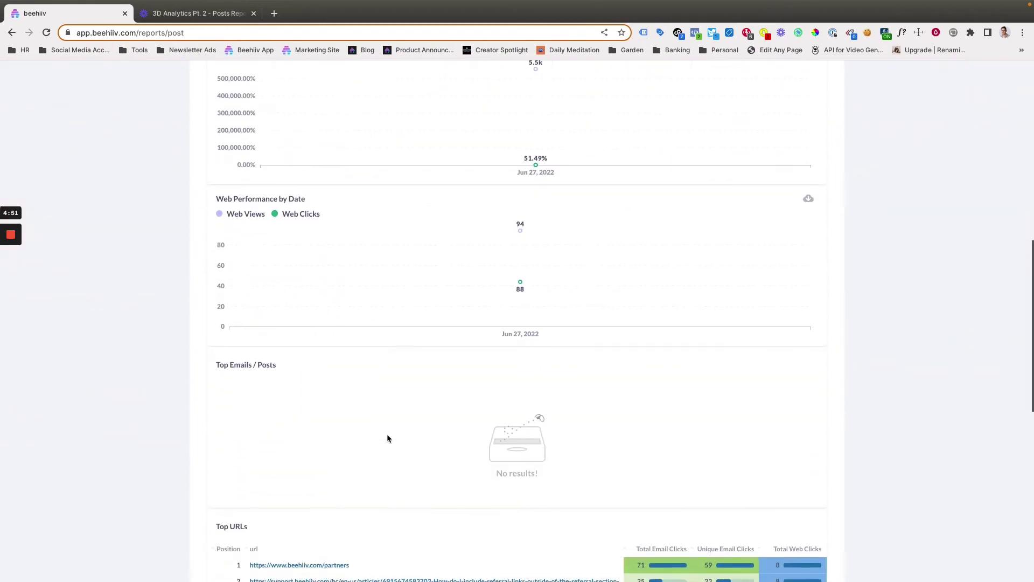
scroll(389, 435, down, 10)
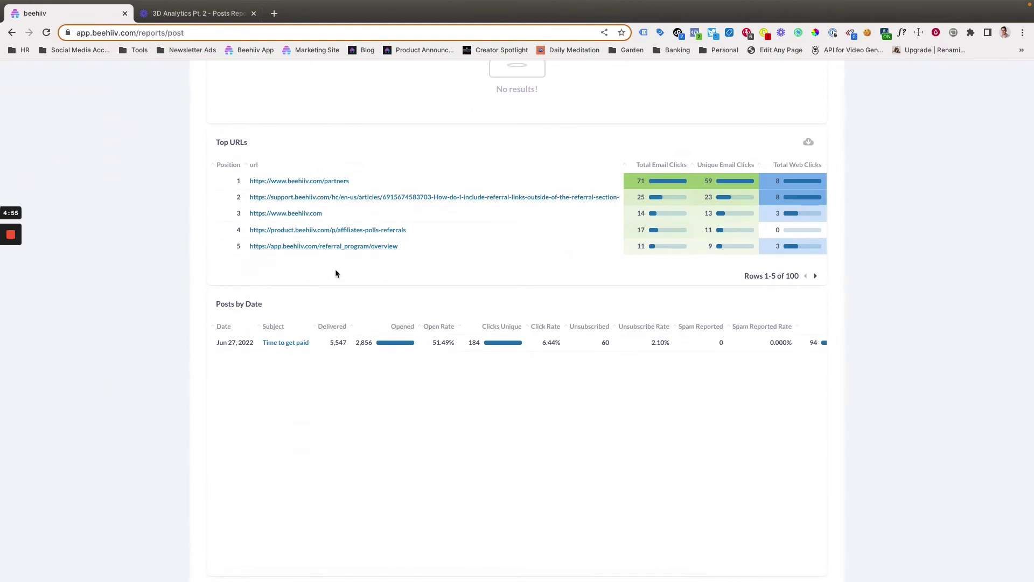
scroll(335, 273, up, 4)
scroll(330, 284, down, 4)
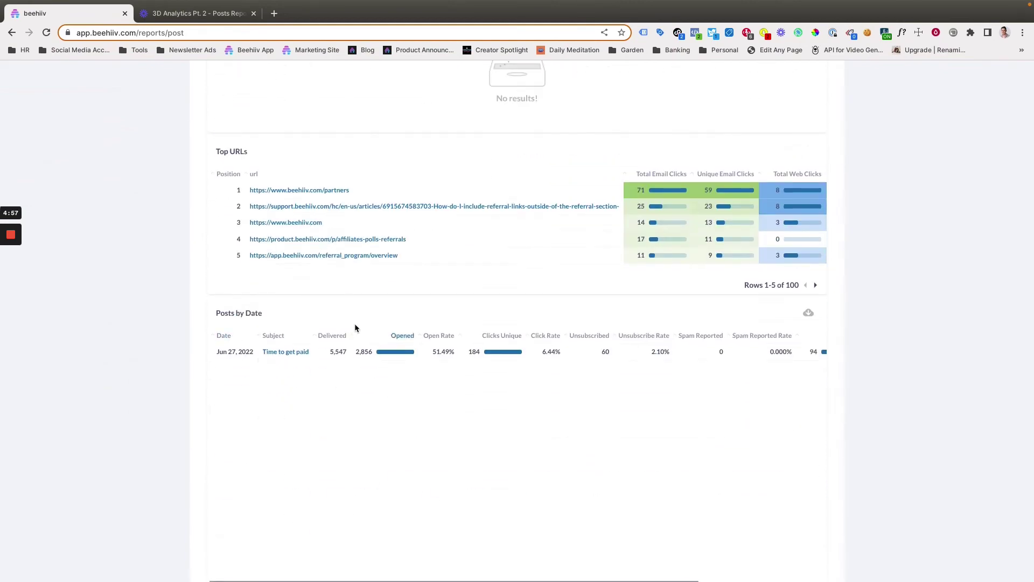
scroll(378, 304, up, 10)
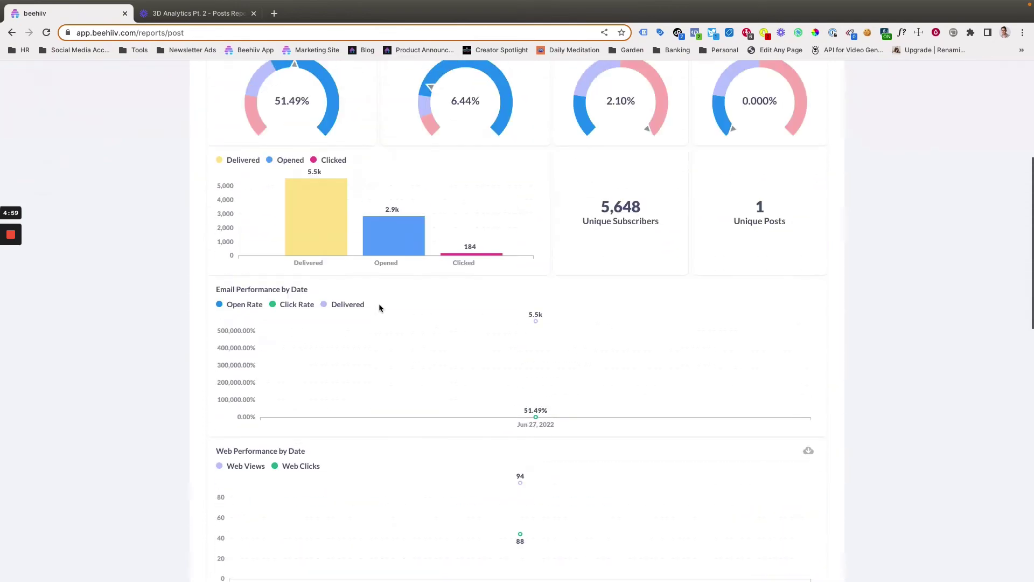
scroll(379, 306, up, 5)
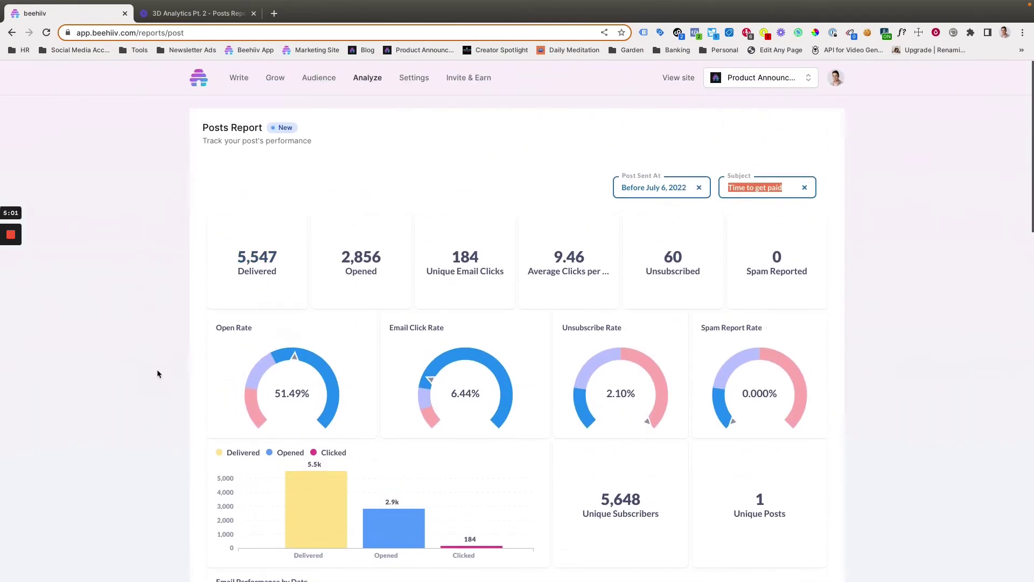
click(804, 189)
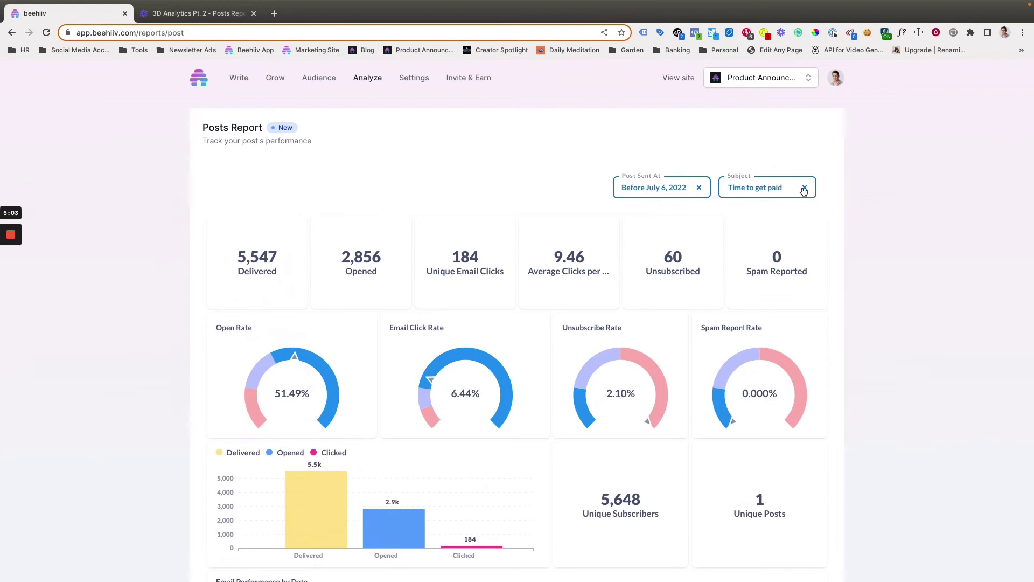
Remove the 'Time to get paid' subject filter so all 20 posts show again
click(804, 189)
scroll(295, 349, down, 1)
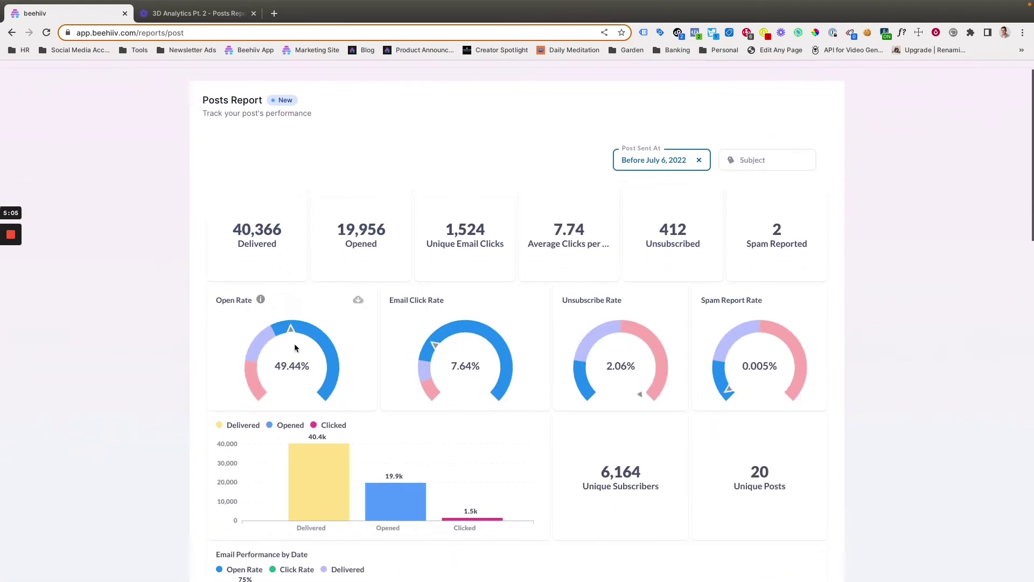
scroll(296, 347, down, 17)
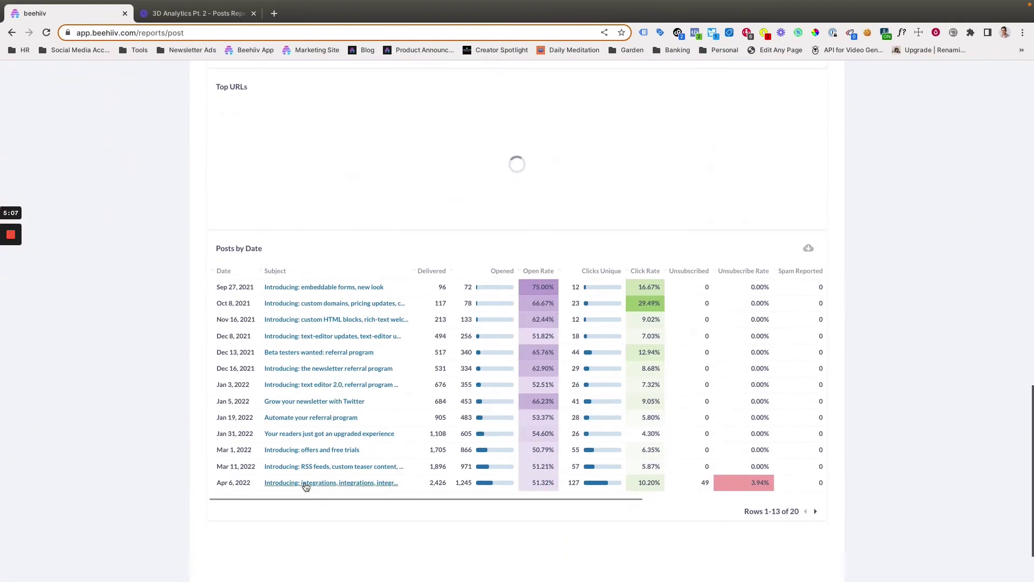
Show the bar chart's .csv, .xlsx and .json download choices for the full results
scroll(403, 457, up, 2)
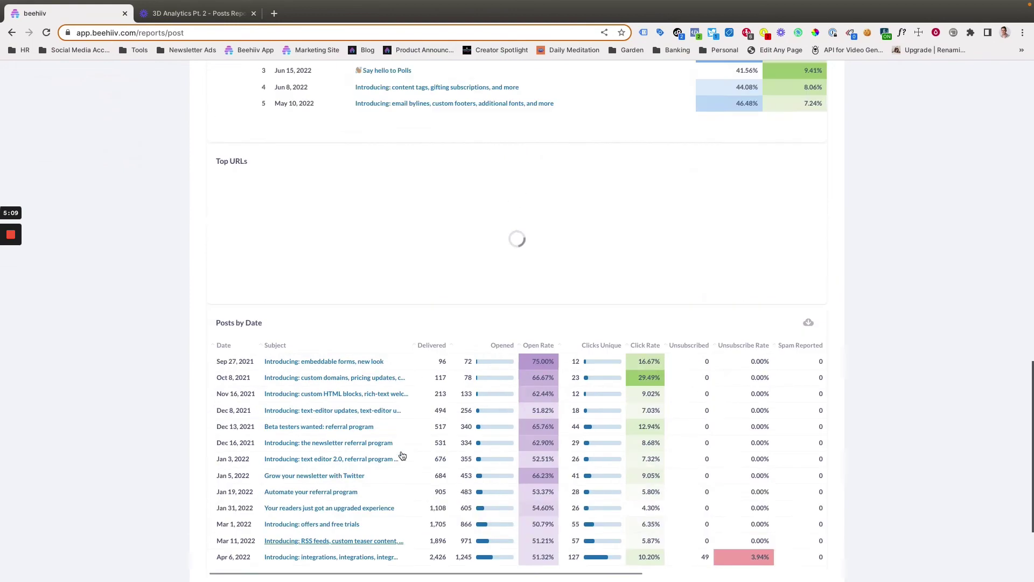
scroll(402, 456, up, 15)
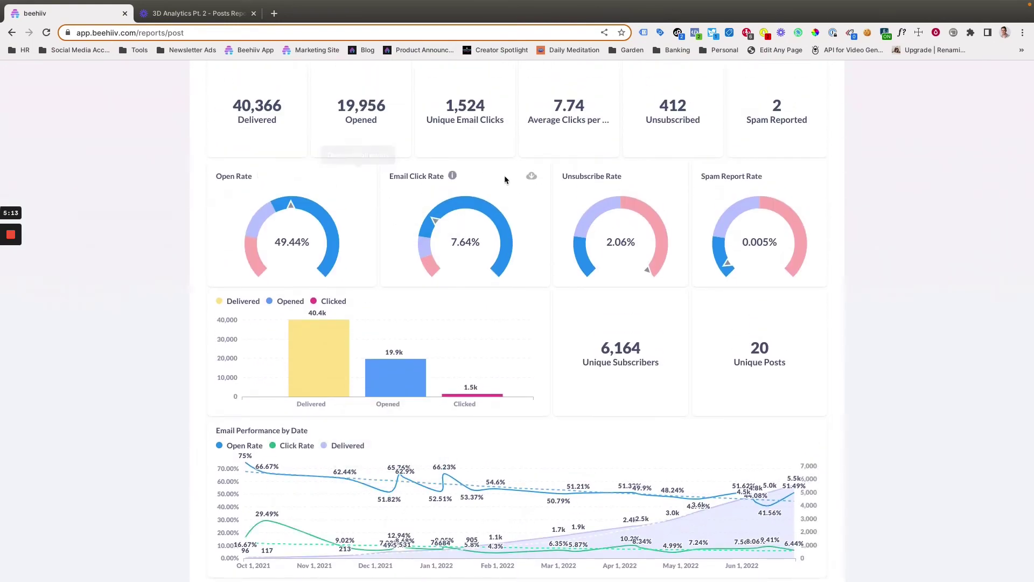
click(531, 300)
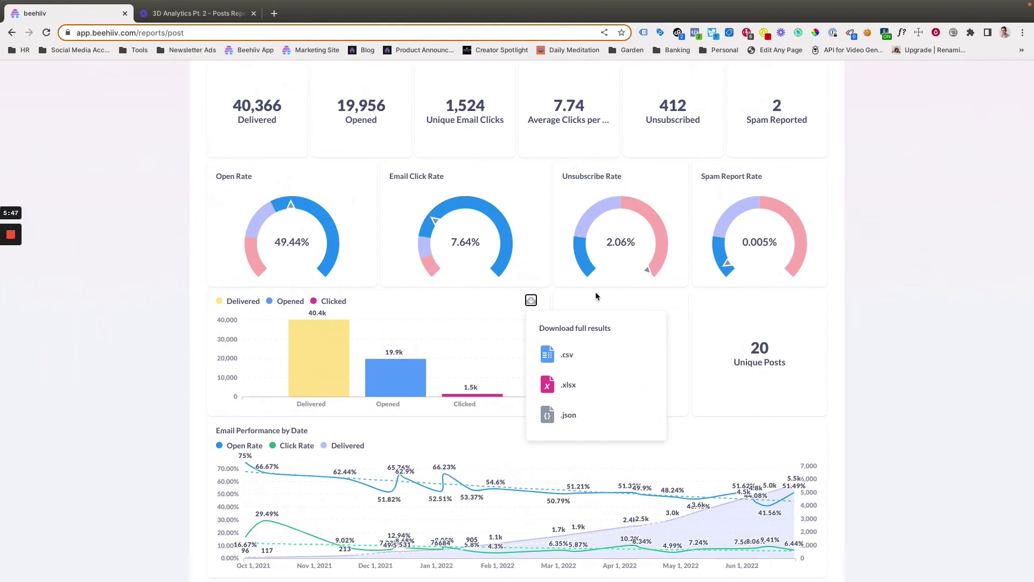
scroll(598, 296, up, 3)
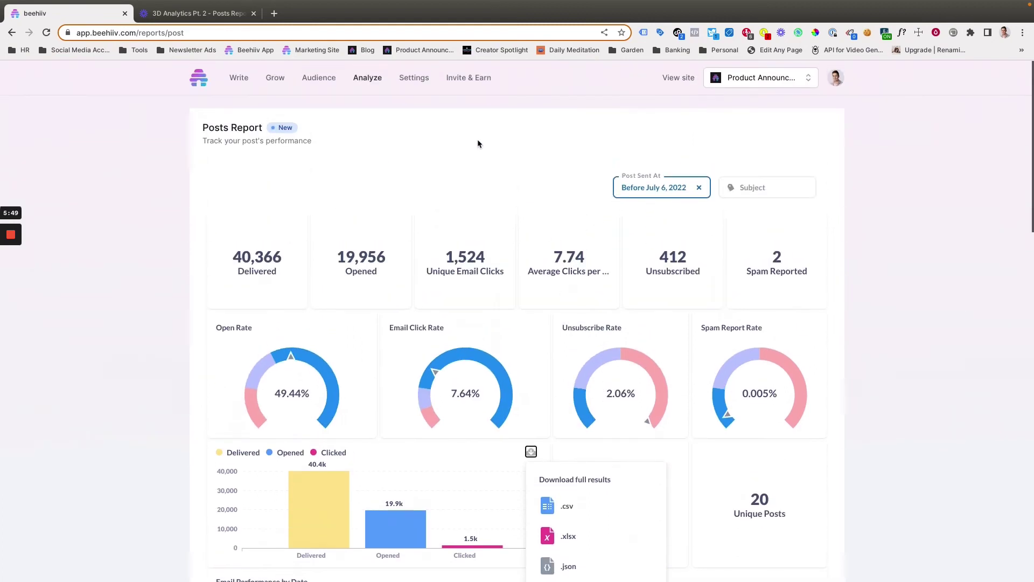